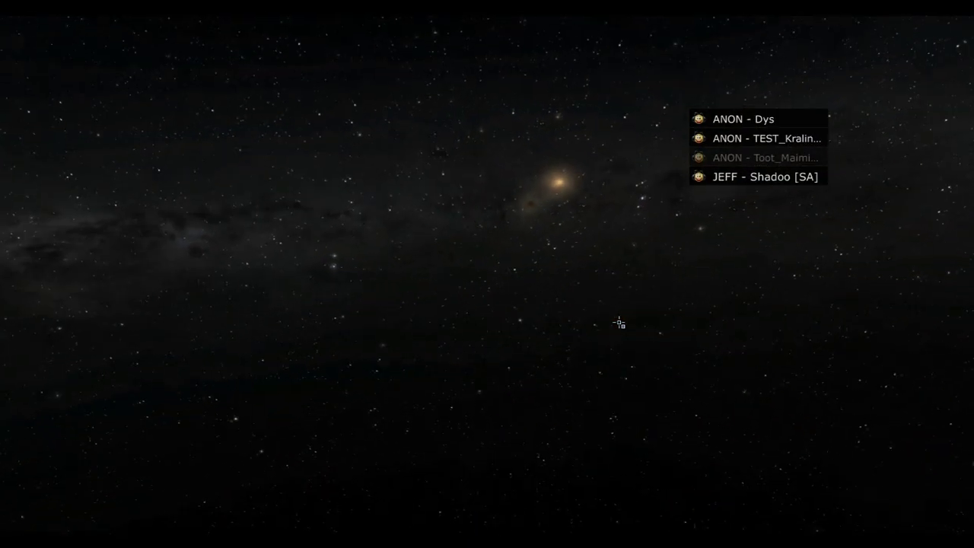
key(ctrl+F9)
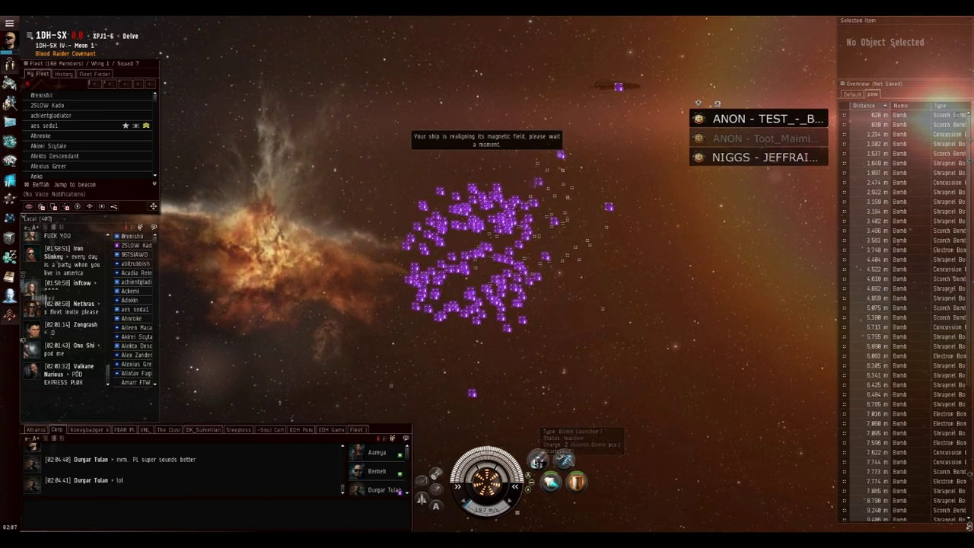
click(537, 460)
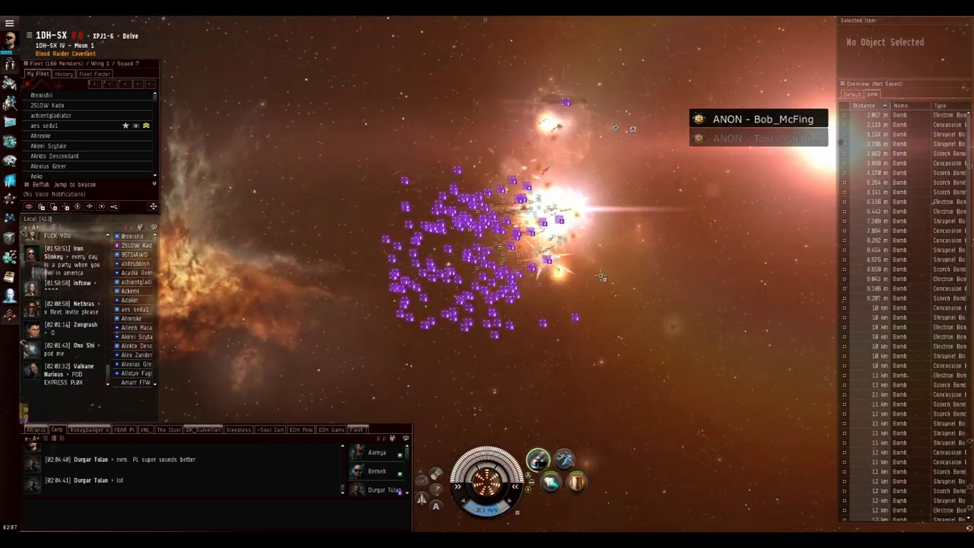
ctrl+click(566, 103)
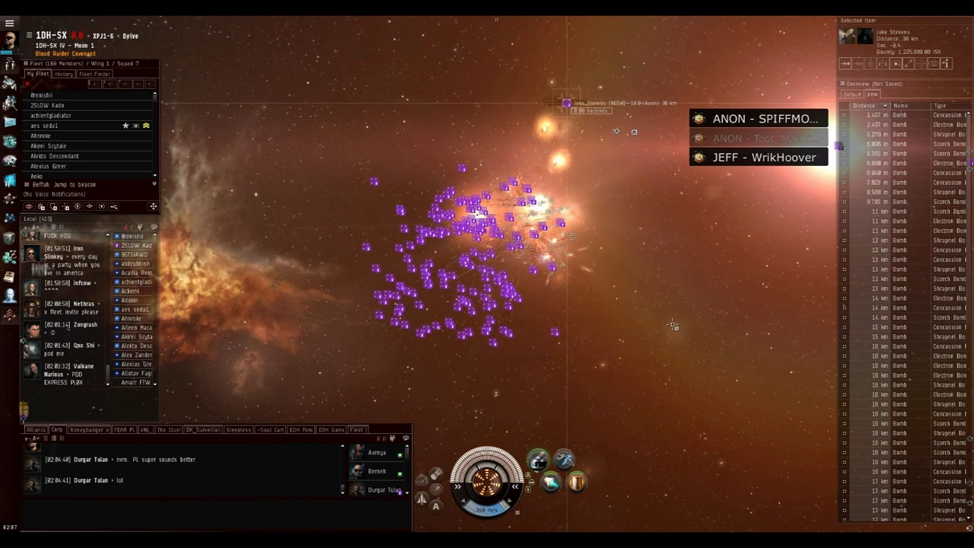
click(597, 211)
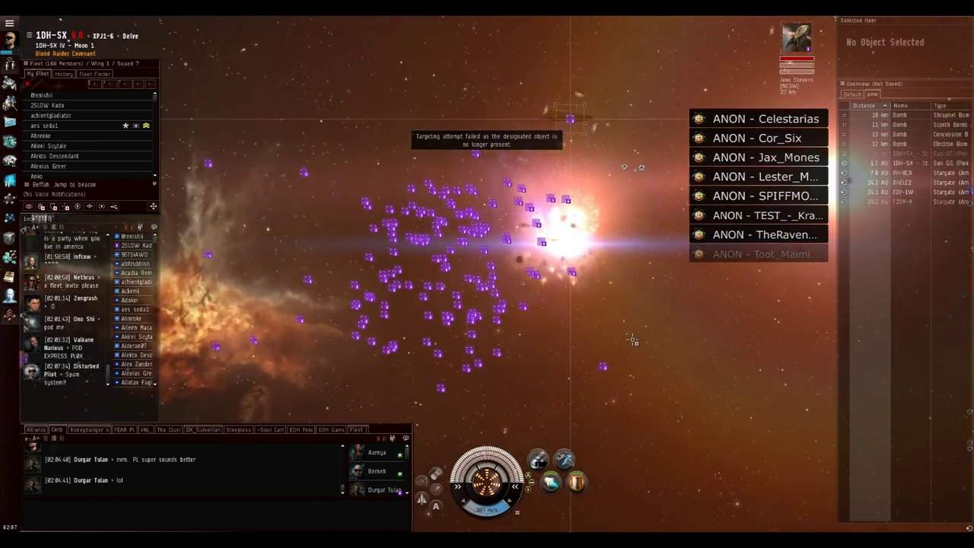
key(ctrl+F9)
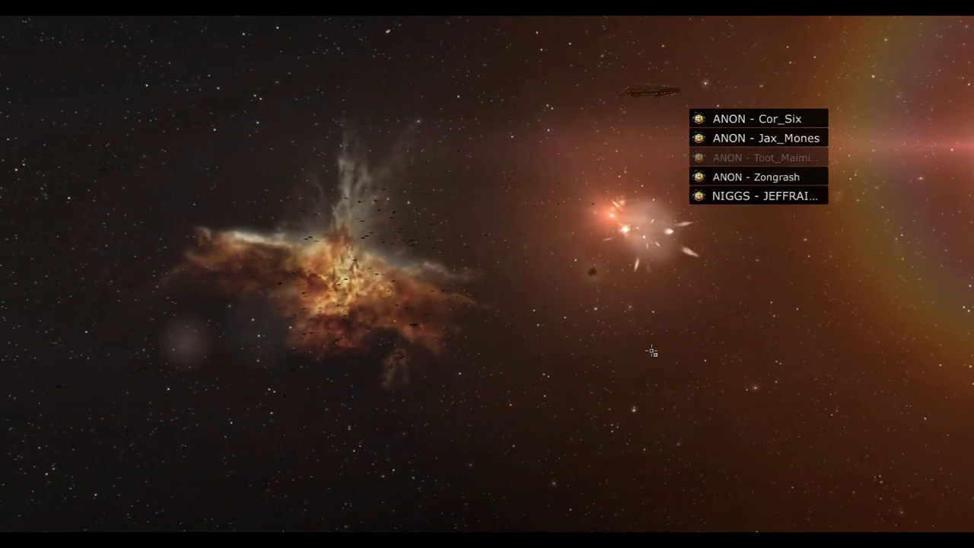
key(ctrl+F9)
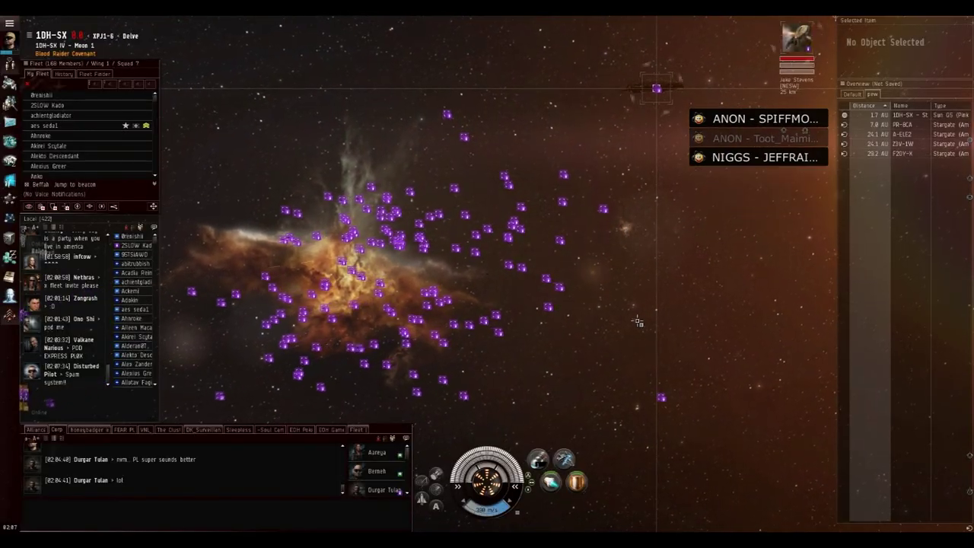